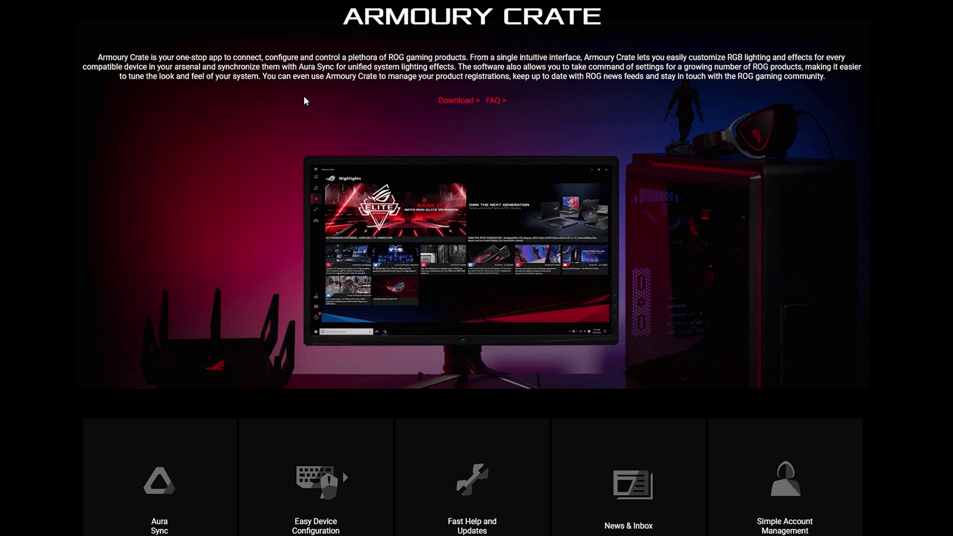
# Follow the Armoury Crate Download link to the support page's Driver & Tools section.
pyautogui.scroll(-1, 85, 180)
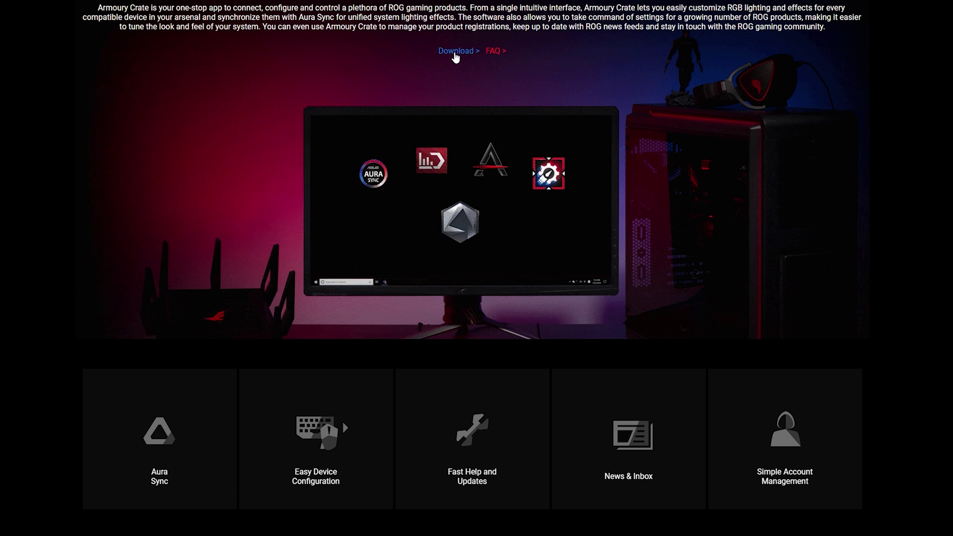
pyautogui.click(456, 51)
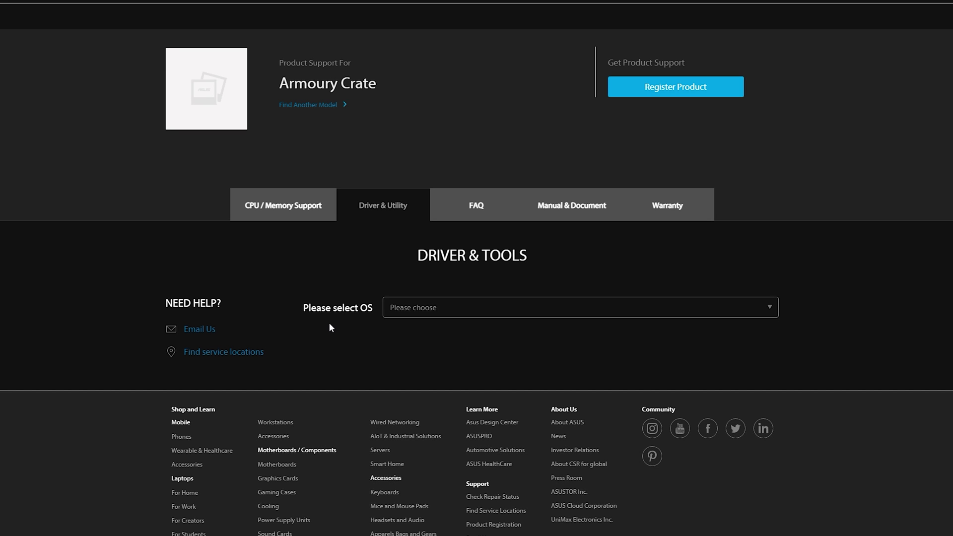
# Choose Windows 10 64-bit as the operating system for the Armoury Crate downloads.
pyautogui.click(431, 312)
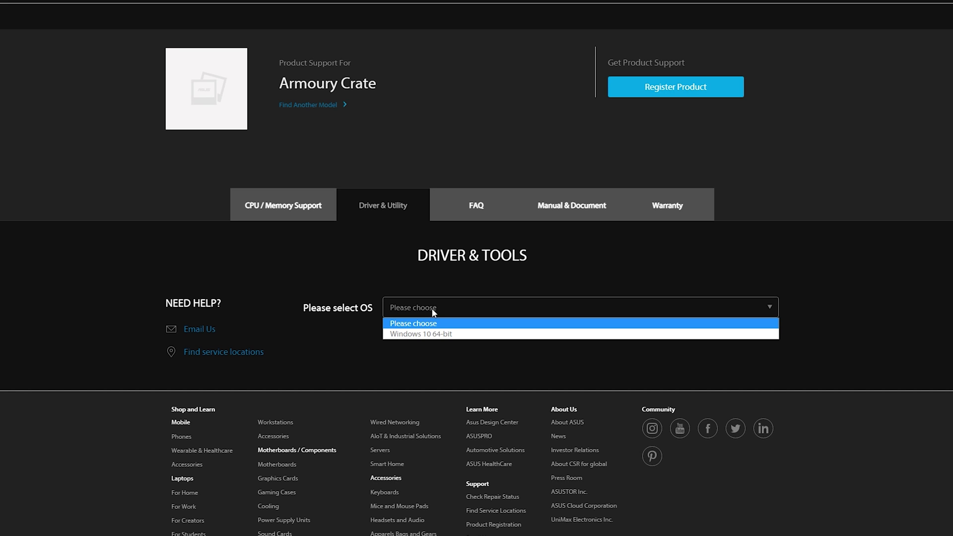
pyautogui.click(433, 333)
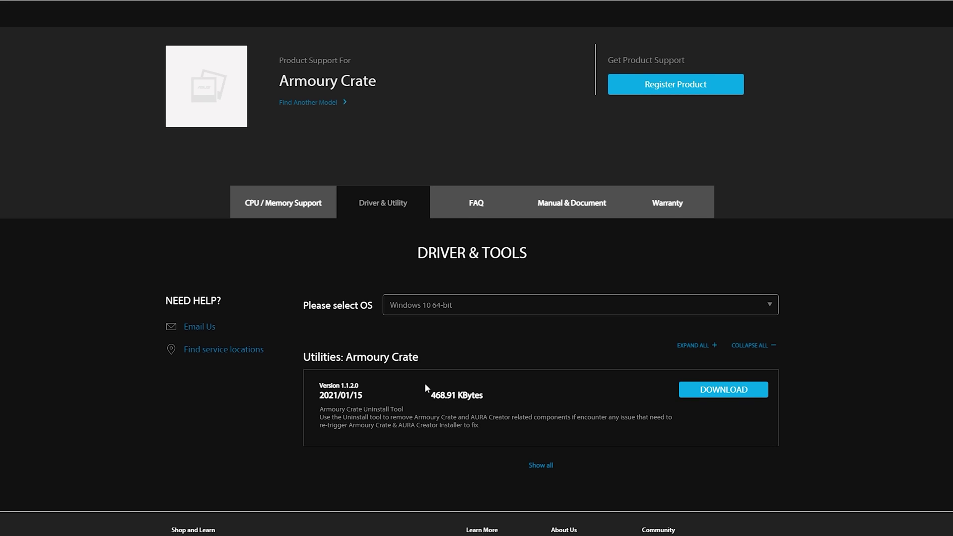
pyautogui.scroll(-1, 425, 382)
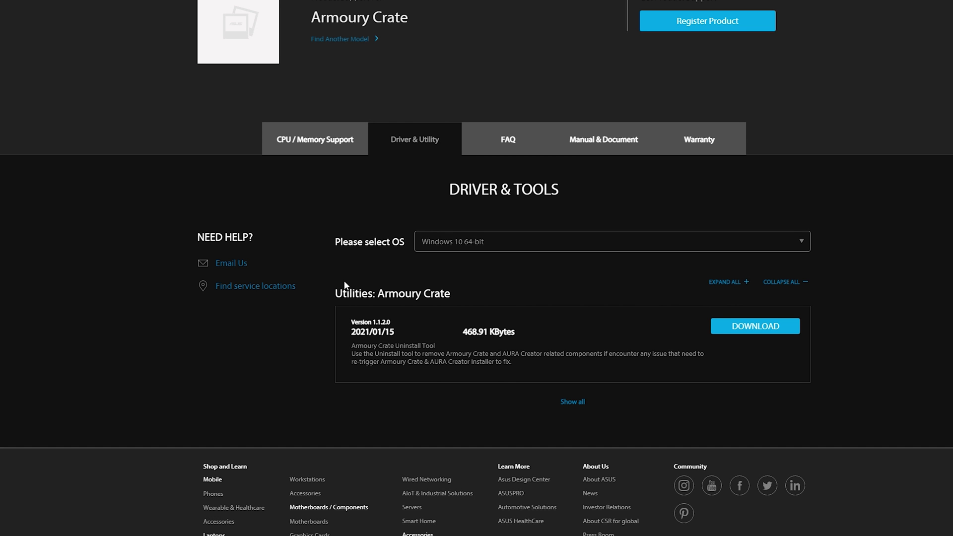
# Download the Armoury Crate & AURA Creator Installer zip from the full utility list and open it.
pyautogui.click(578, 402)
pyautogui.scroll(-1, 546, 427)
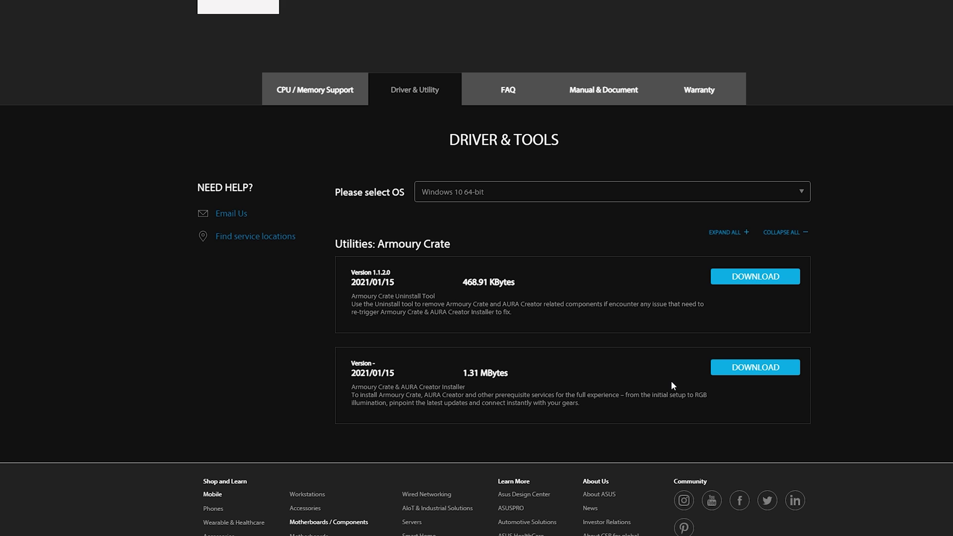
pyautogui.click(751, 376)
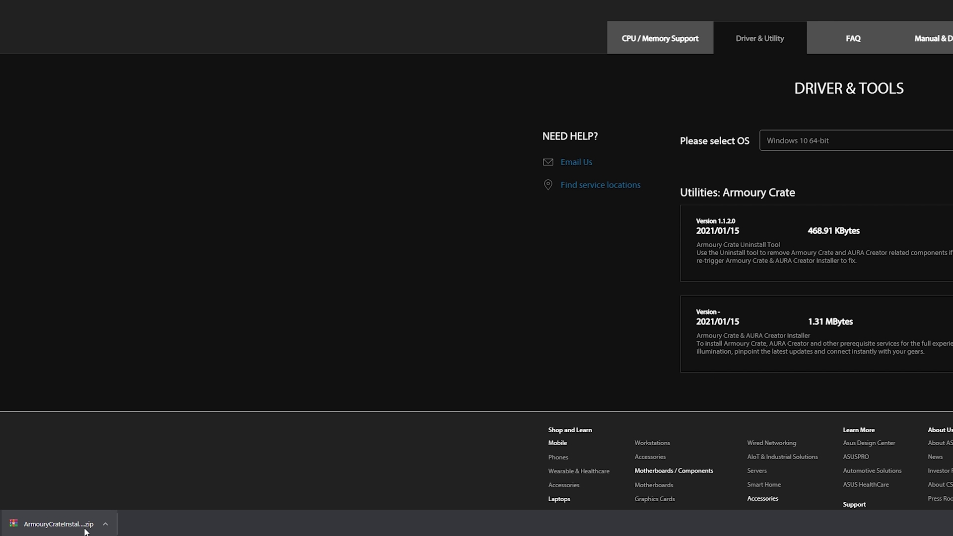
pyautogui.click(85, 531)
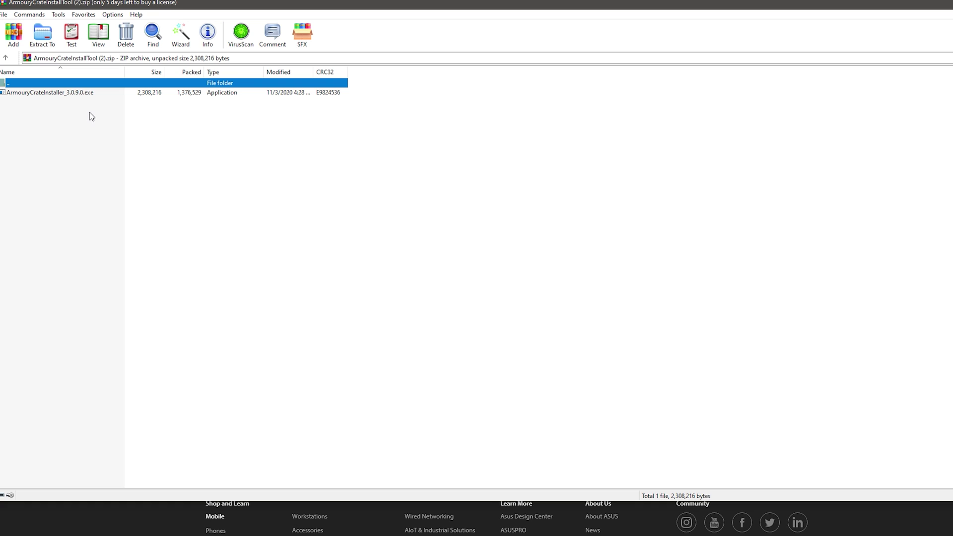
# Run ArmouryCrateInstaller_3.0.9.0.exe from inside the WinRAR archive.
pyautogui.click(384, 22)
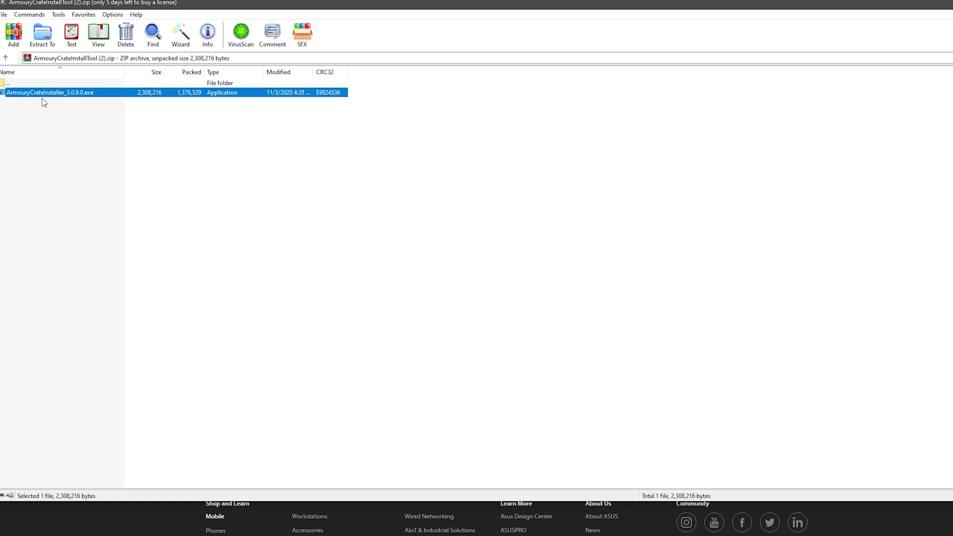
pyautogui.doubleClick(93, 94)
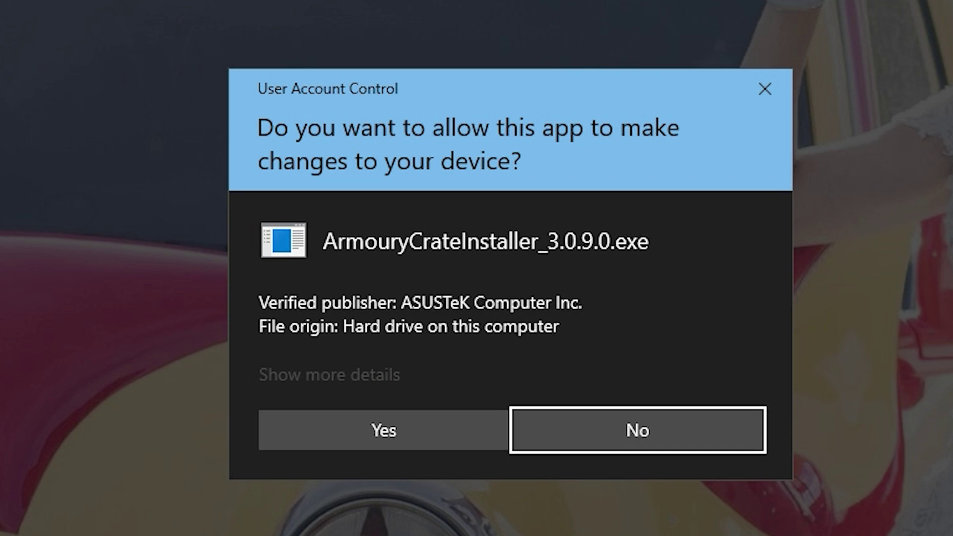
# Approve the permission prompt, let Armoury Crate install, and dismiss the installer with Later.
pyautogui.click(383, 430)
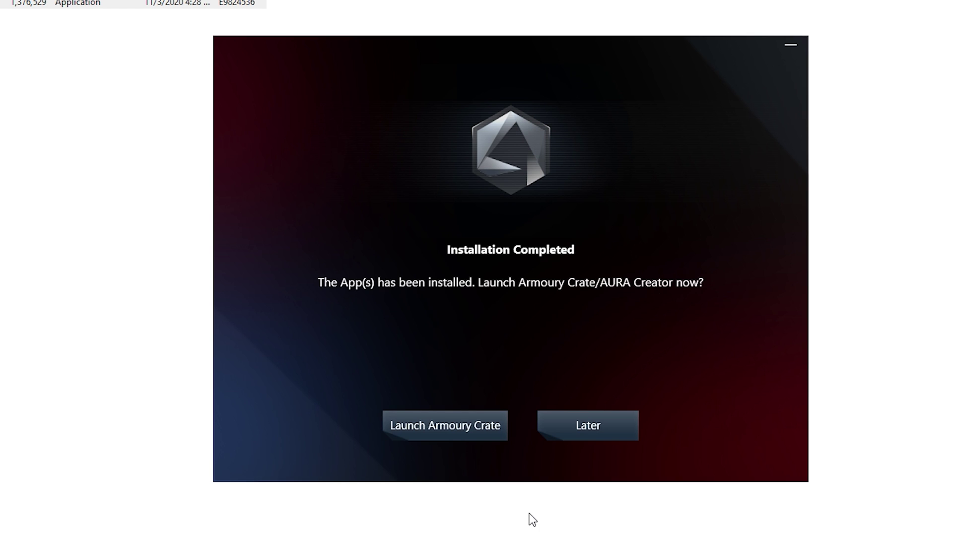
pyautogui.click(457, 438)
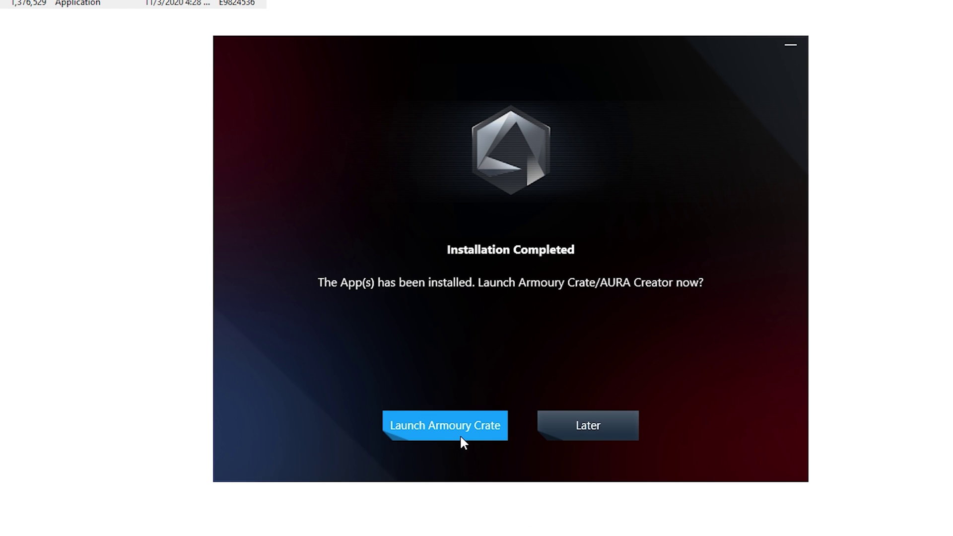
pyautogui.click(589, 438)
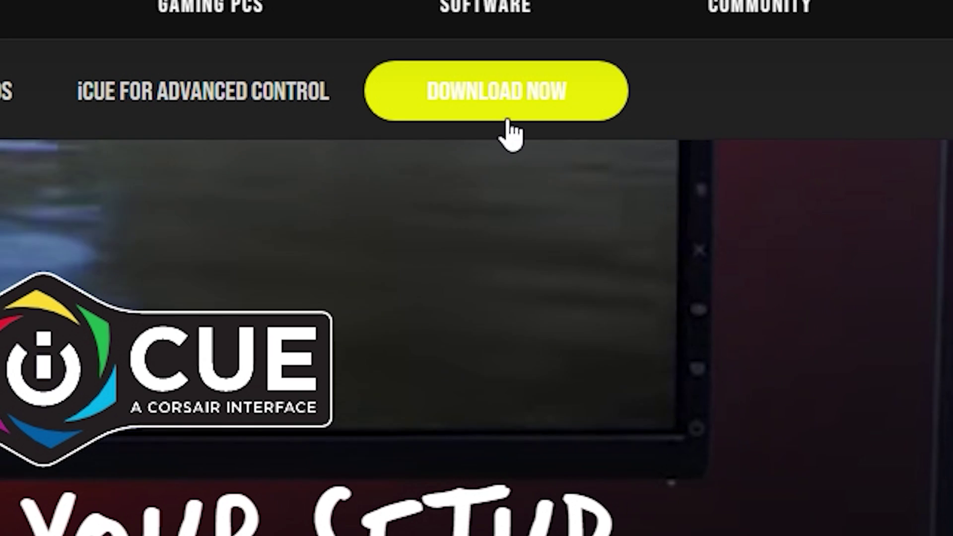
# Download the iCUE installer with DOWNLOAD NOW on Corsair's iCUE page.
pyautogui.click(634, 48)
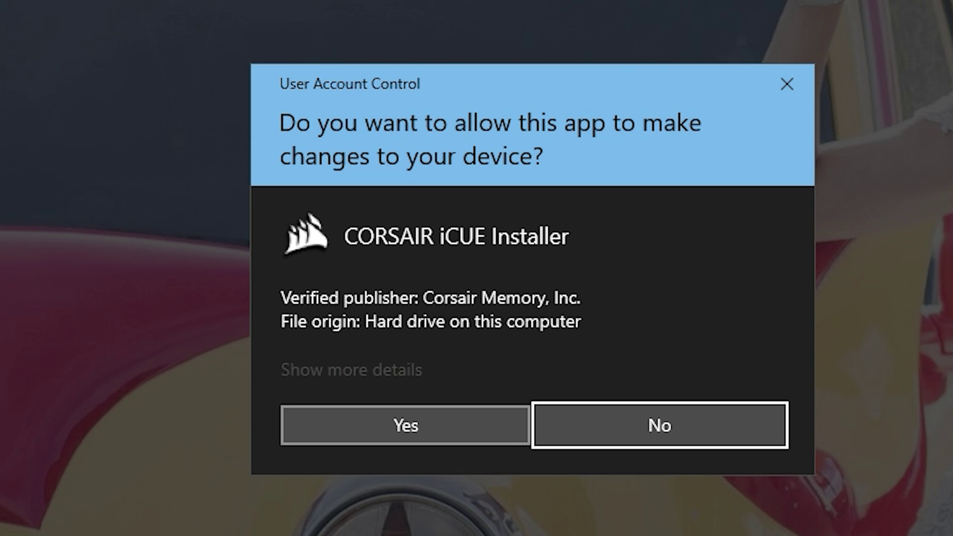
# Allow the iCUE installer, keep English as setup language, and accept the license agreement.
pyautogui.click(406, 425)
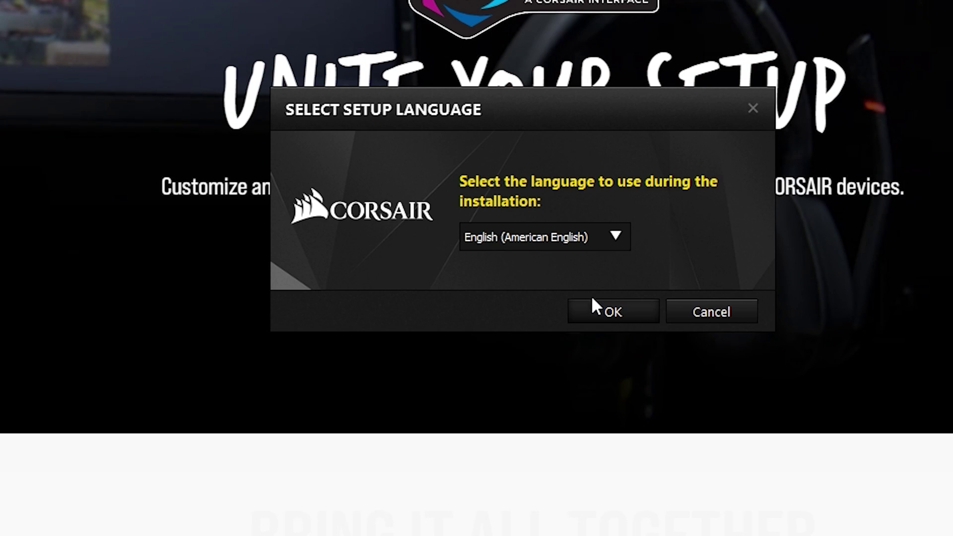
pyautogui.click(570, 241)
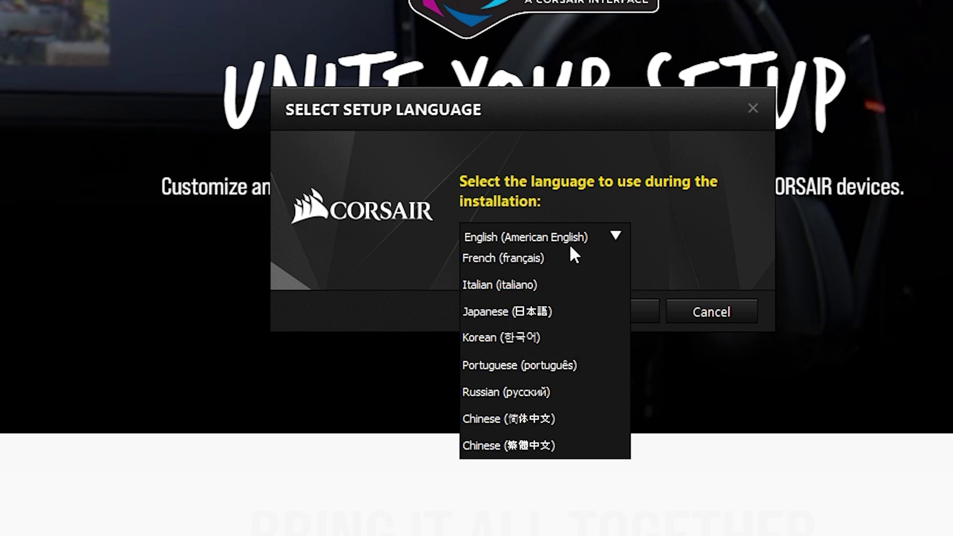
pyautogui.click(587, 308)
pyautogui.click(588, 308)
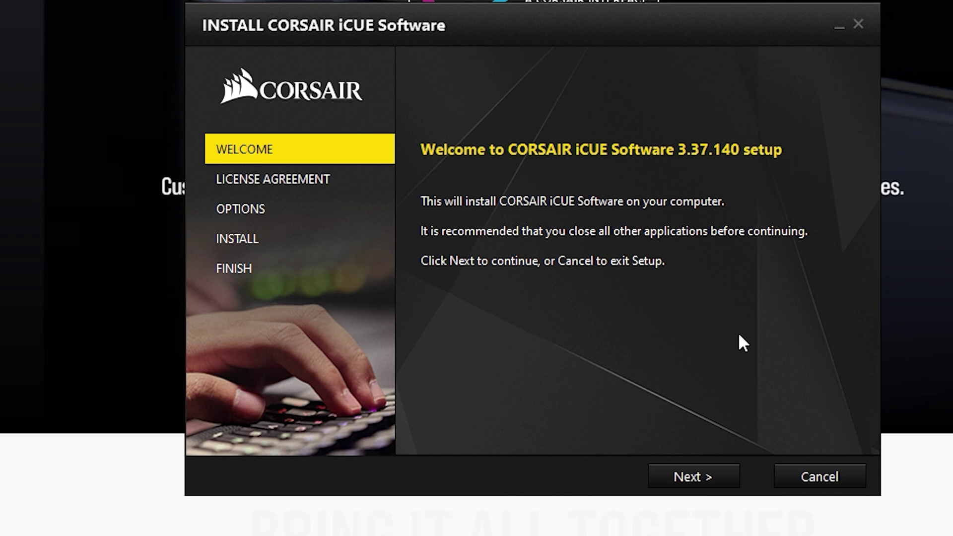
pyautogui.click(709, 480)
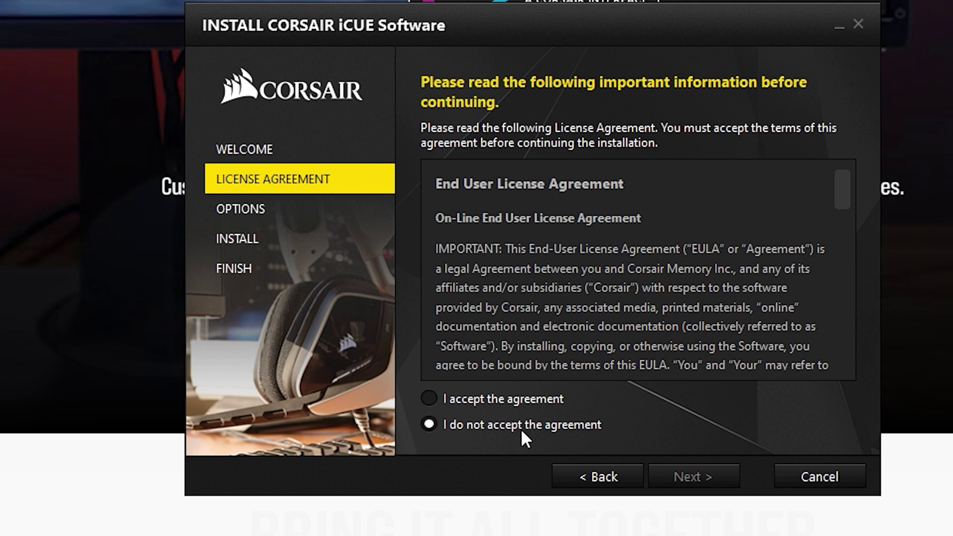
pyautogui.click(520, 403)
pyautogui.scroll(-3, 729, 356)
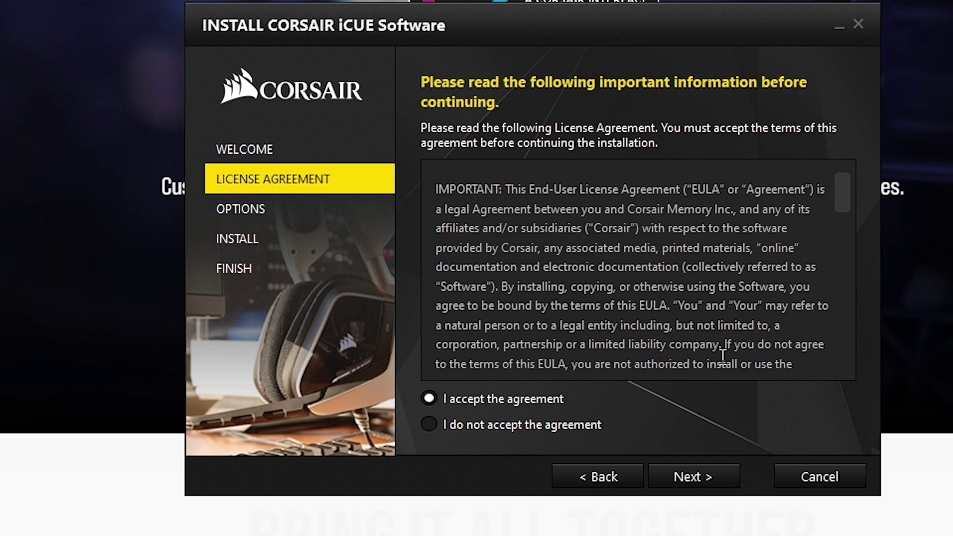
pyautogui.scroll(3, 729, 356)
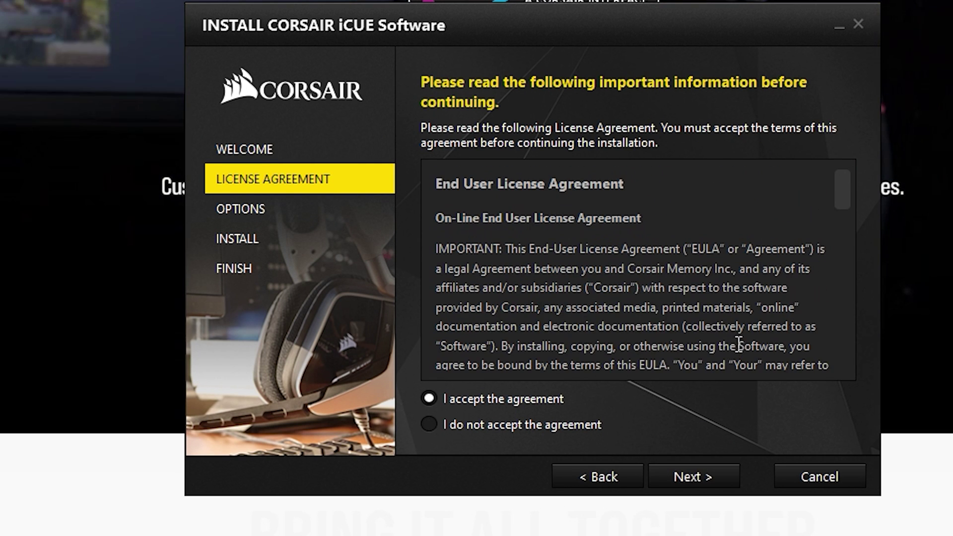
# Install iCUE 3.37.140 to the default folder and finish with Start CORSAIR iCUE unchecked.
pyautogui.click(702, 481)
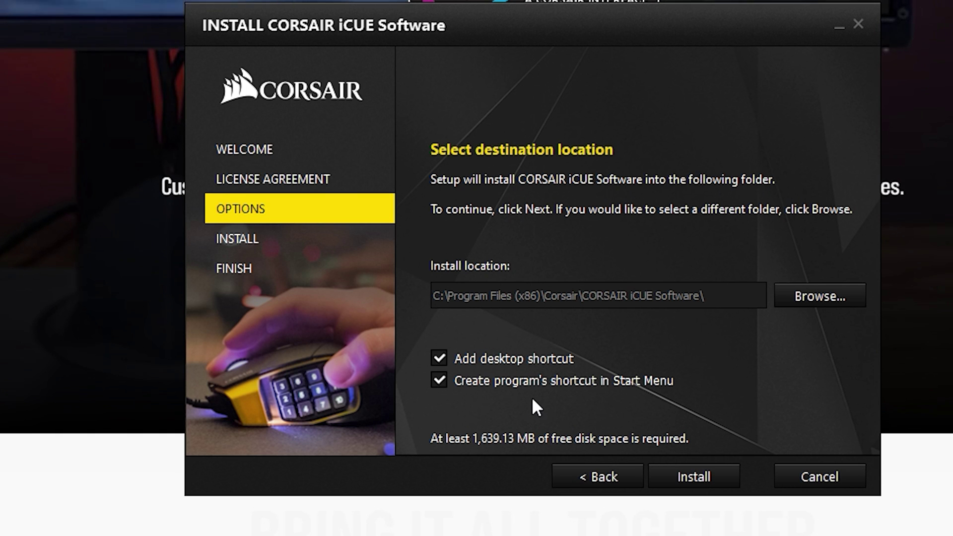
pyautogui.click(685, 476)
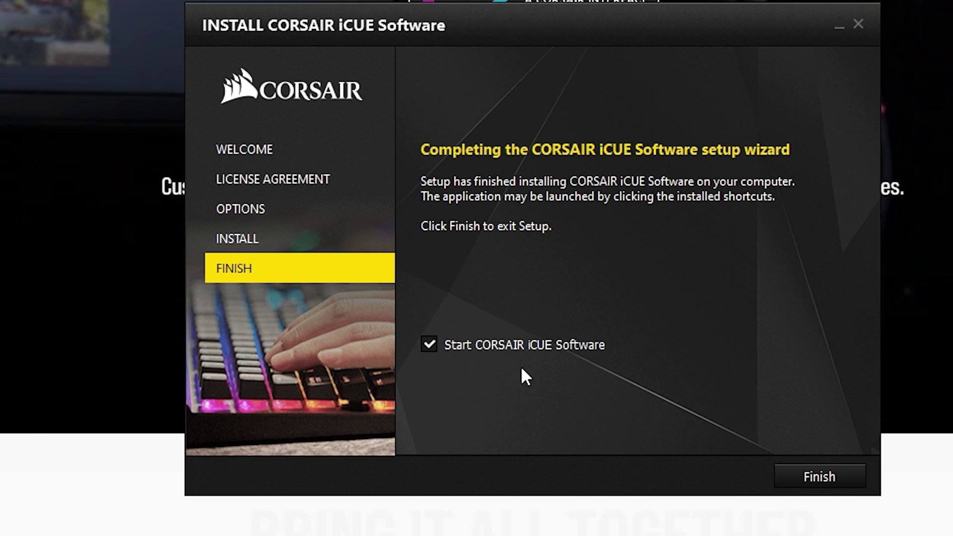
pyautogui.click(477, 345)
pyautogui.click(827, 478)
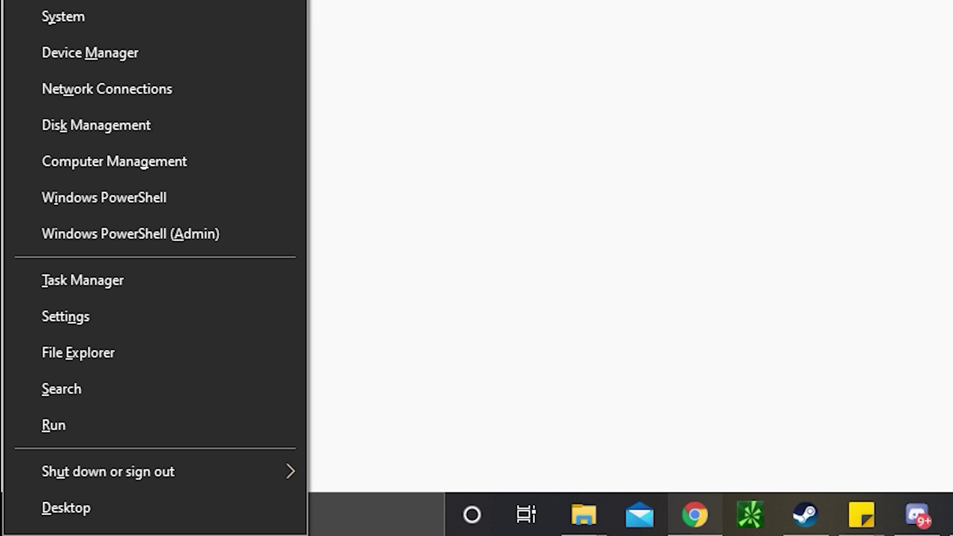
# From the Win+X menu, open 'Shut down or sign out' and highlight Restart.
pyautogui.press('Up')
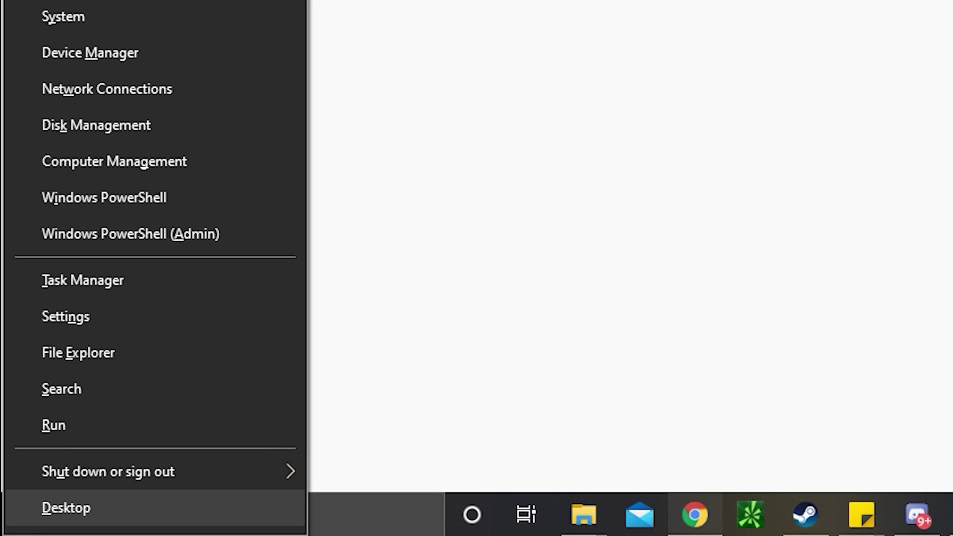
pyautogui.press('Up')
pyautogui.press('Right')
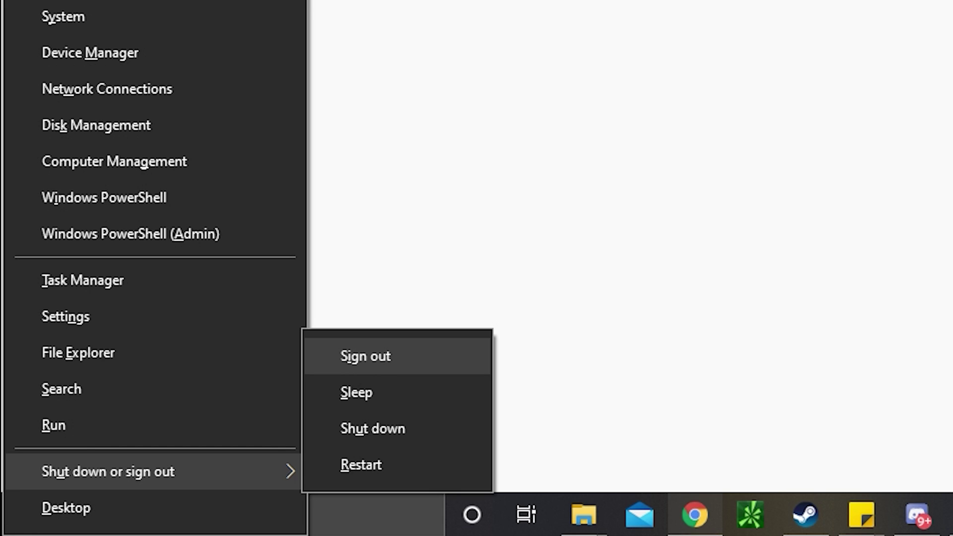
pyautogui.press('Down')
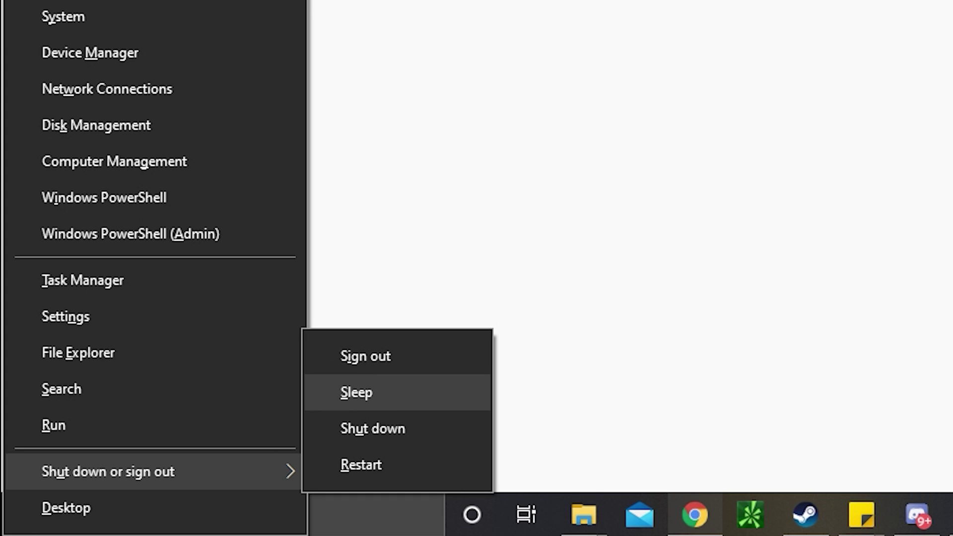
pyautogui.press('Down')
pyautogui.press('Down')
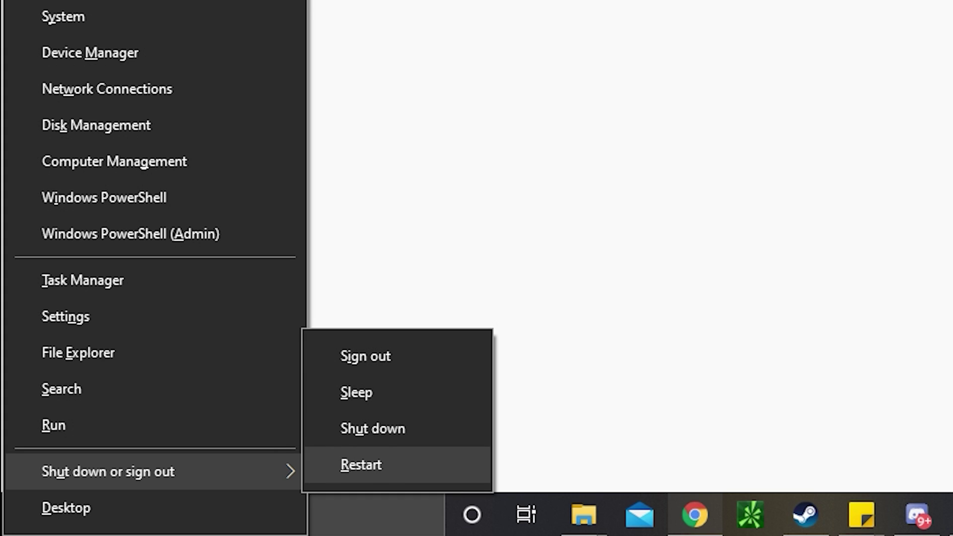
pyautogui.press('Up')
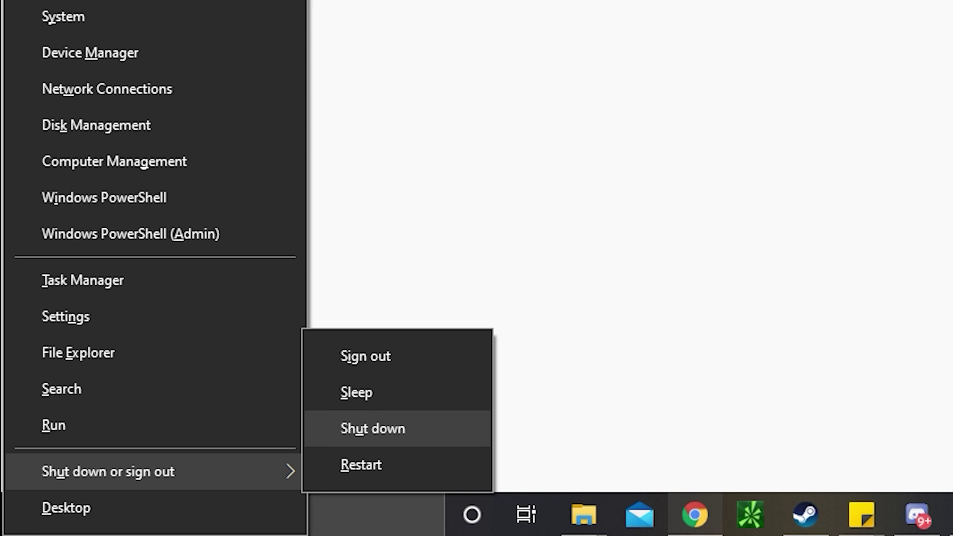
pyautogui.press('Down')
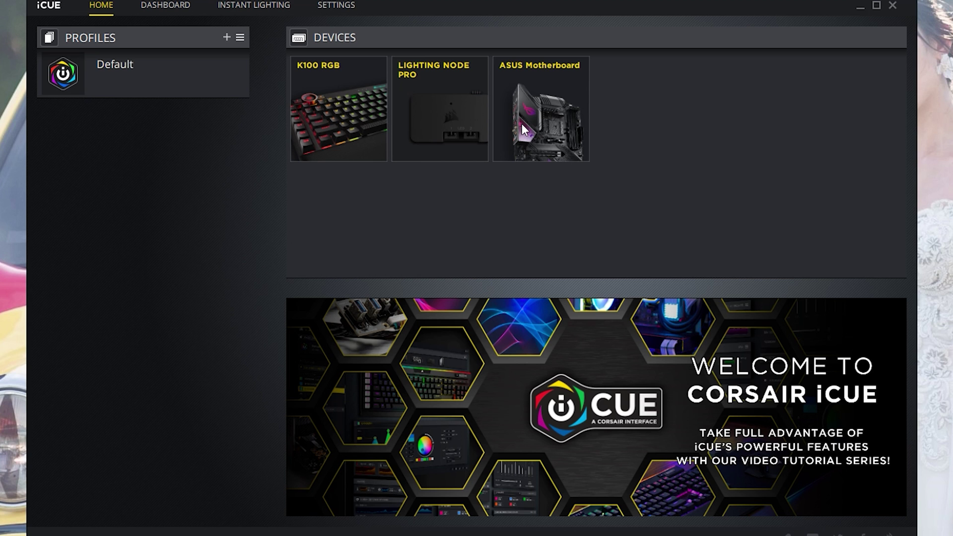
# Open the ASUS Motherboard device page from the iCUE Home tab.
pyautogui.click(533, 136)
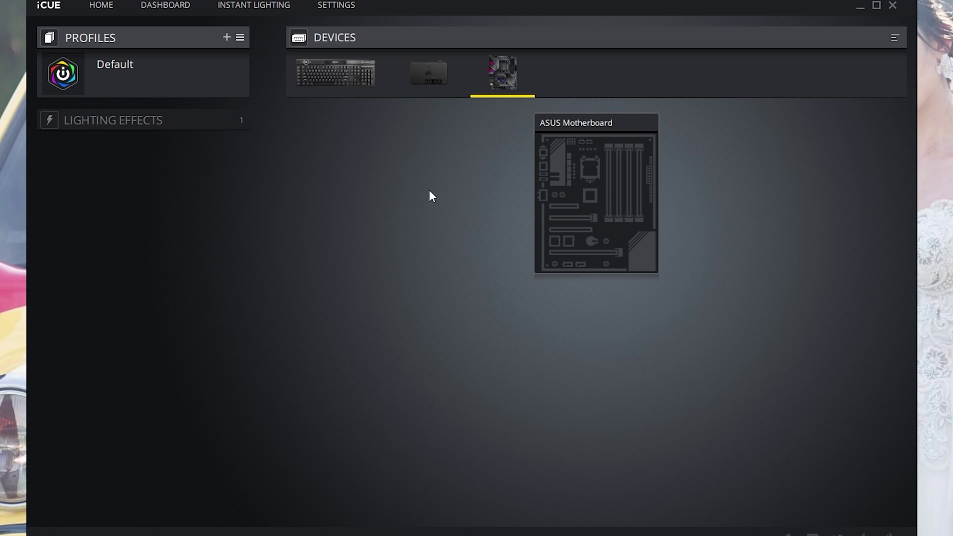
# Give the motherboard a Strobing effect alternating white and purple (a600ff).
pyautogui.click(121, 122)
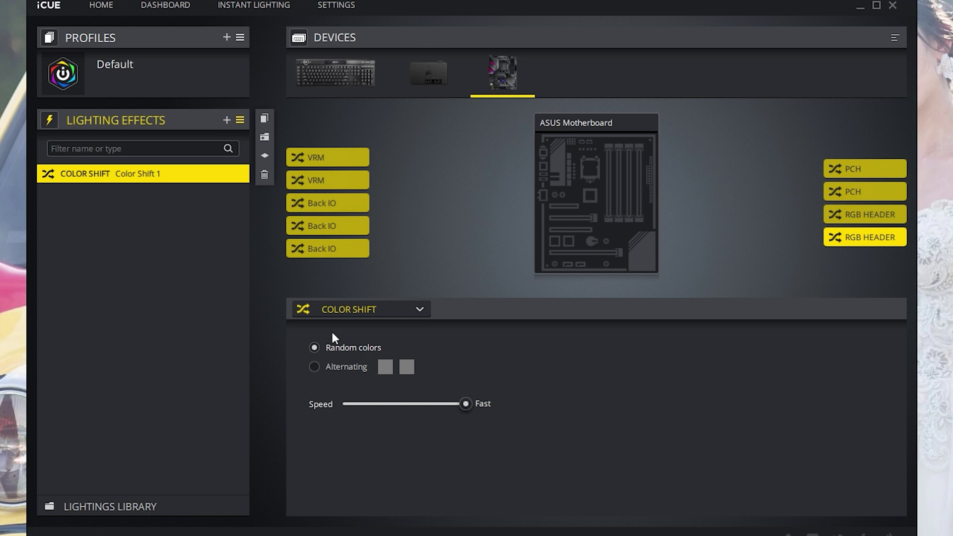
pyautogui.click(350, 312)
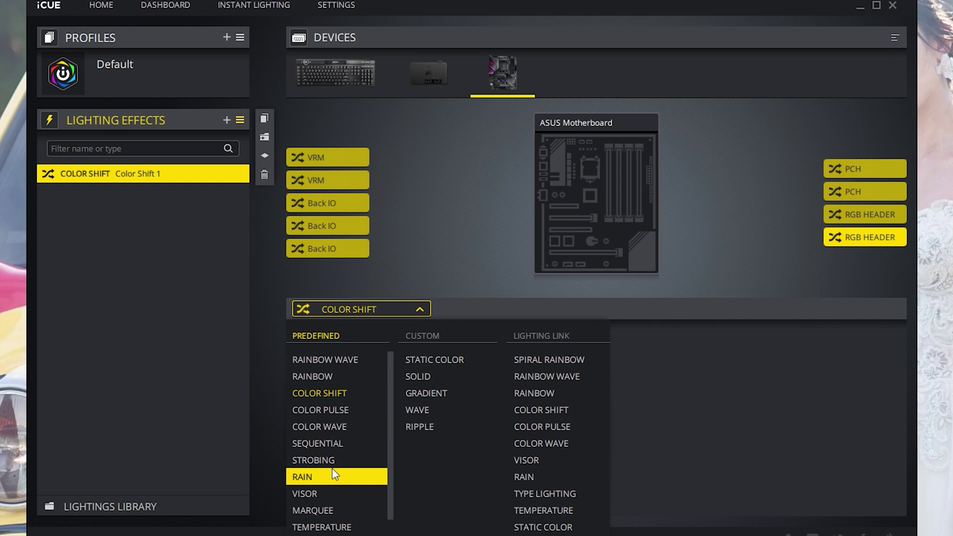
pyautogui.click(338, 456)
pyautogui.click(341, 366)
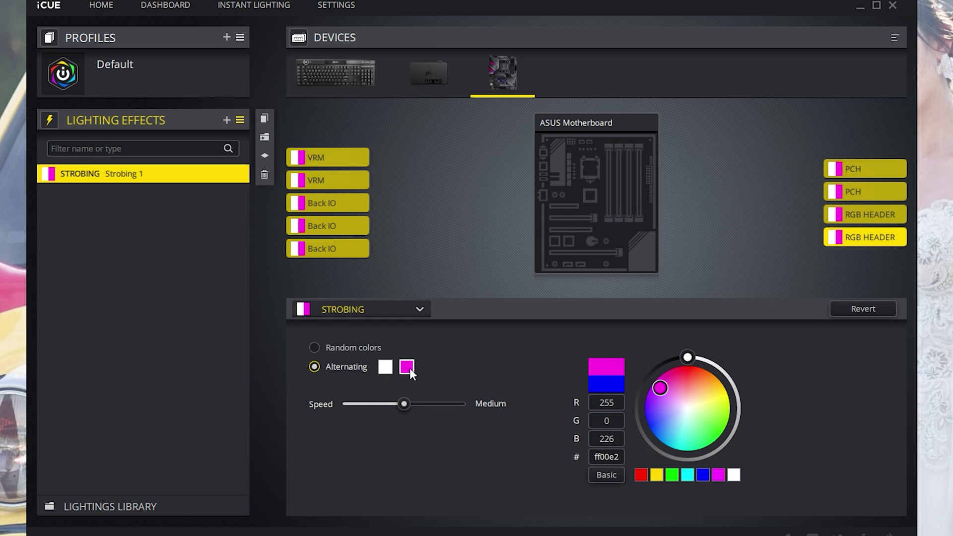
pyautogui.click(409, 368)
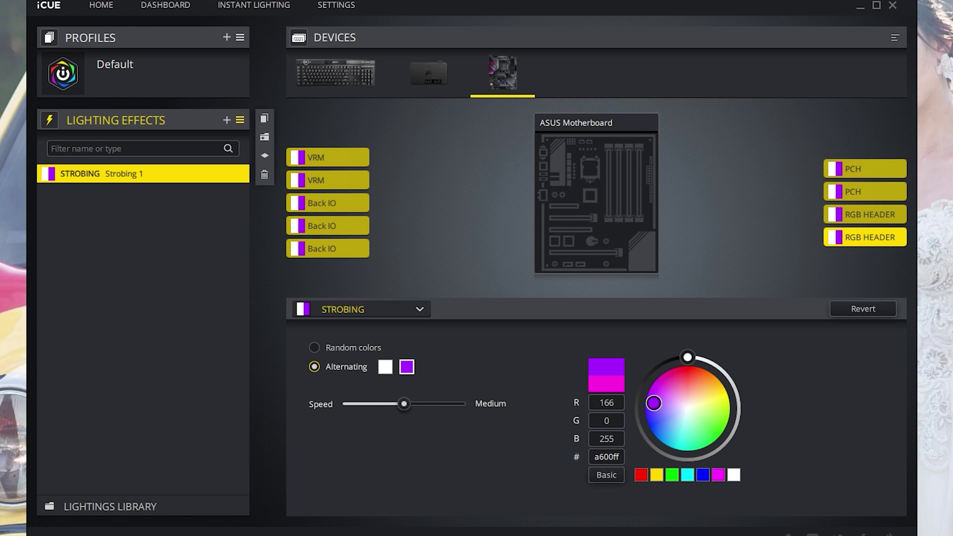
# Switch the motherboard to the predefined COLOR SHIFT effect with random colours and Fast speed.
pyautogui.click(363, 312)
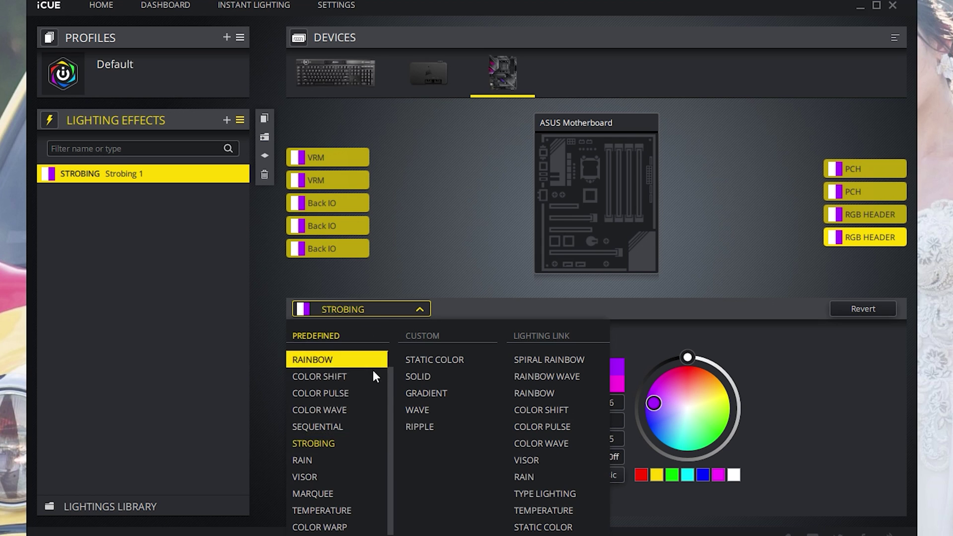
pyautogui.scroll(-1, 359, 476)
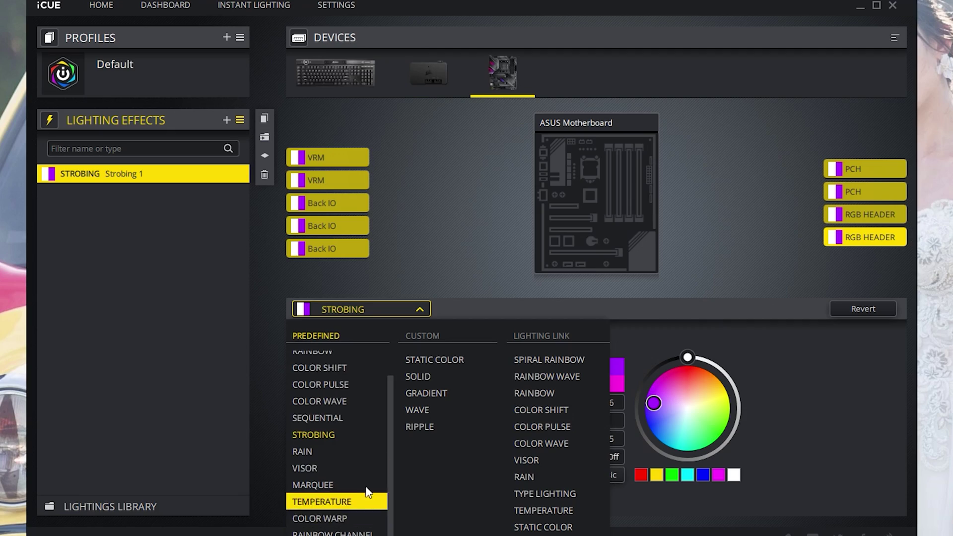
pyautogui.scroll(1, 360, 467)
pyautogui.click(357, 387)
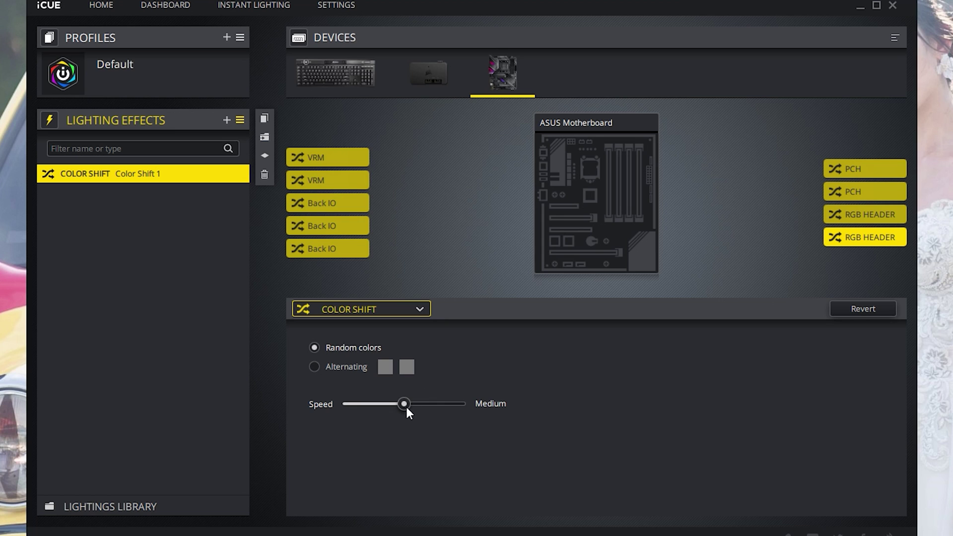
pyautogui.moveTo(405, 405); pyautogui.dragTo(467, 405)
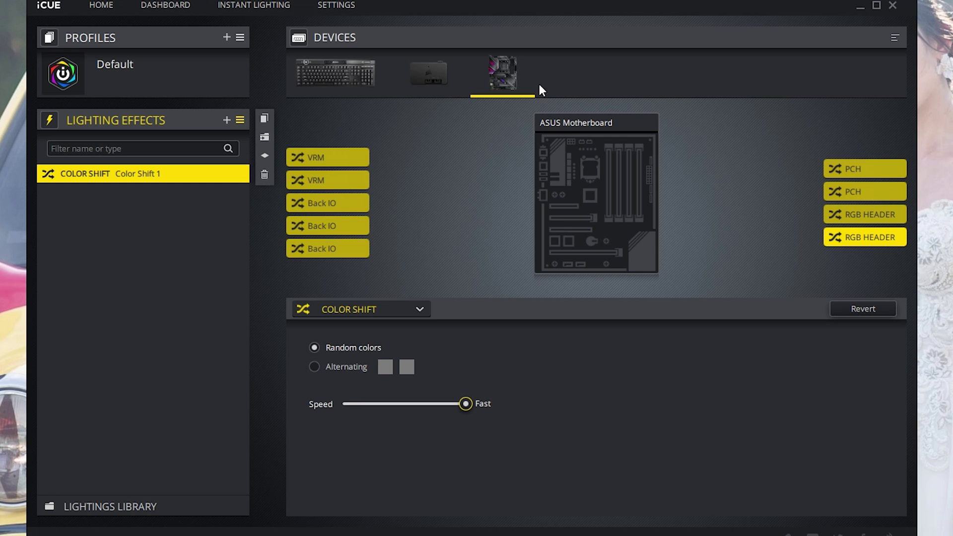
pyautogui.click(447, 75)
# Change Lighting Channel 1 of the Lighting Node Pro fans from Rainbow Wave to Color Shift.
pyautogui.click(156, 142)
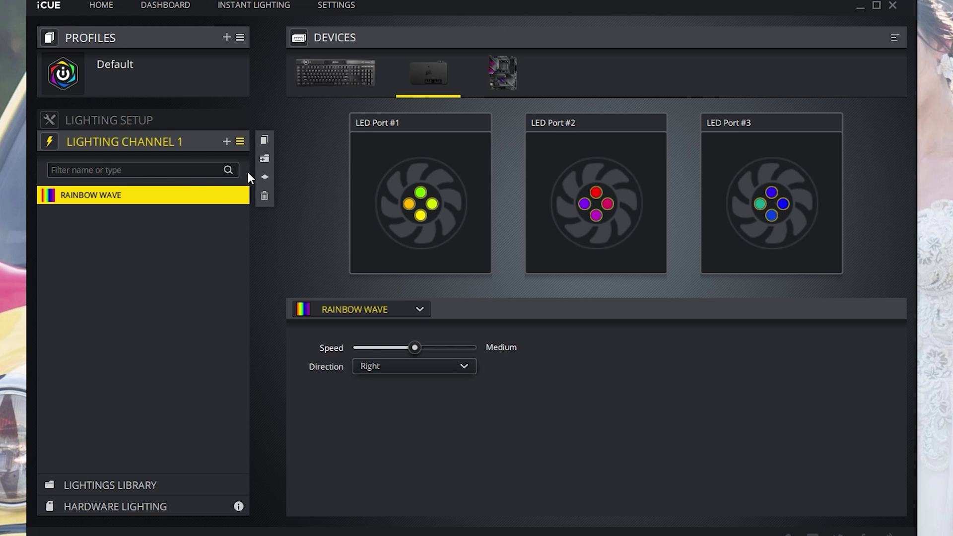
pyautogui.click(380, 315)
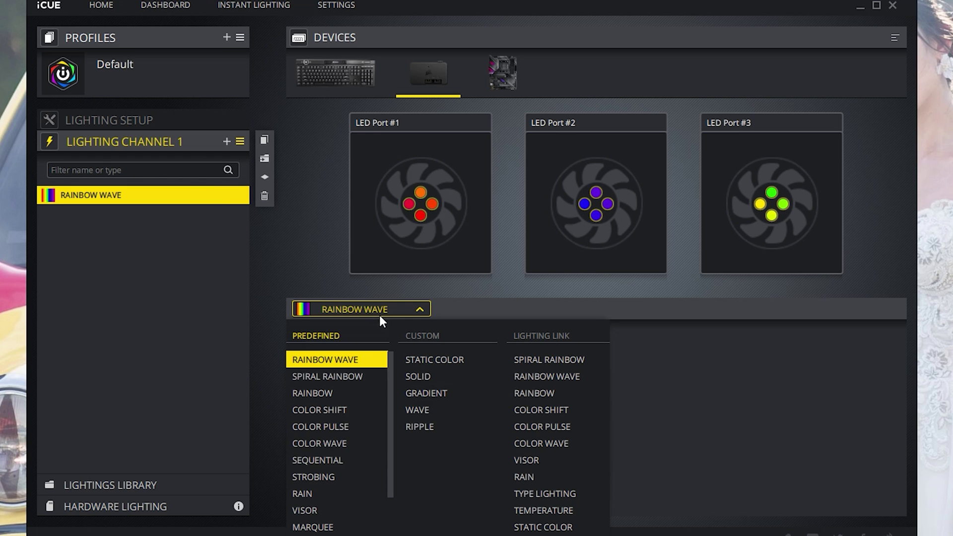
pyautogui.click(365, 410)
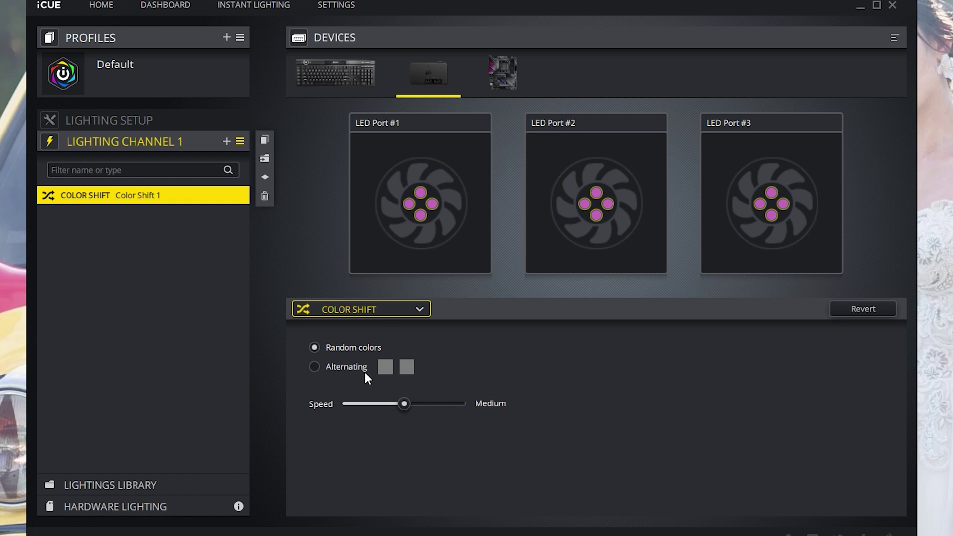
# Give the ASUS Motherboard a Rain lighting effect with alternating red and blue colours.
pyautogui.click(498, 73)
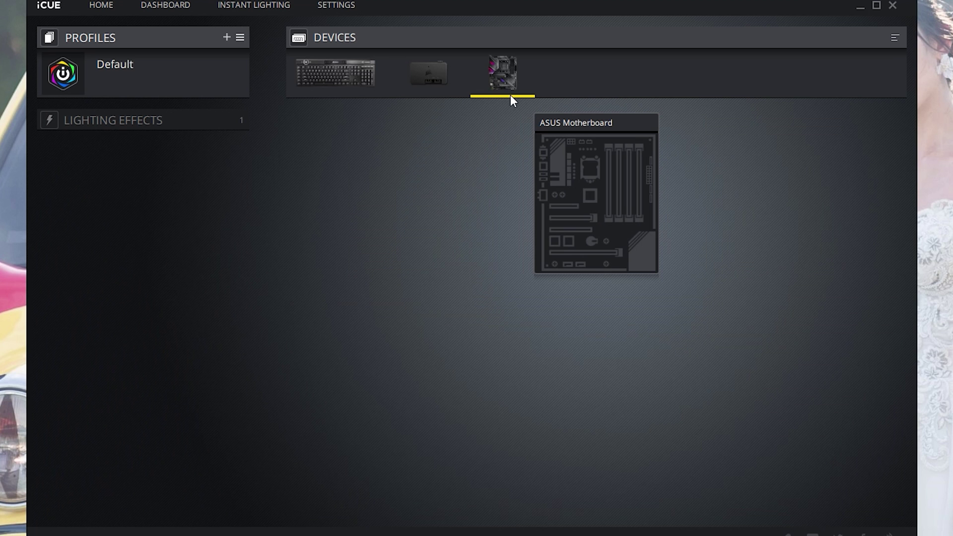
pyautogui.click(170, 120)
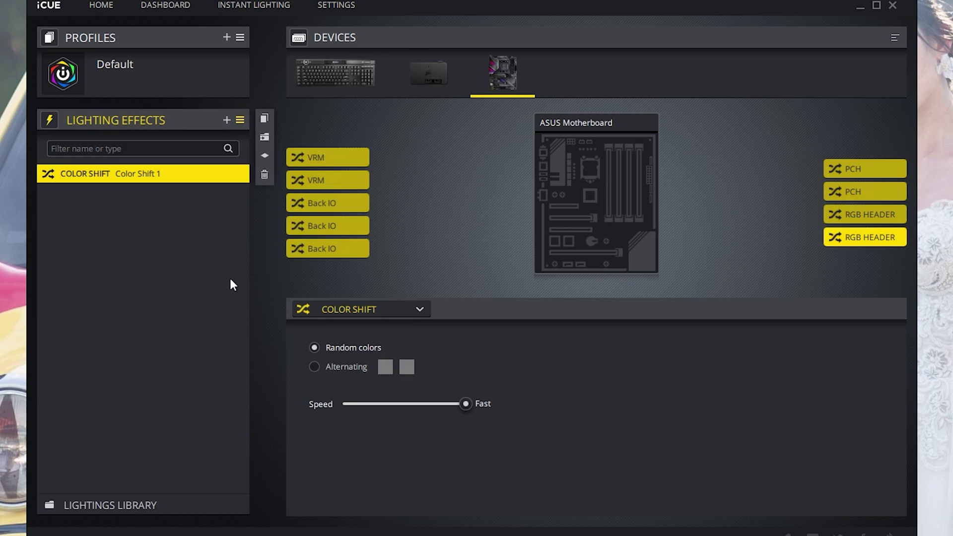
pyautogui.click(372, 314)
pyautogui.click(362, 475)
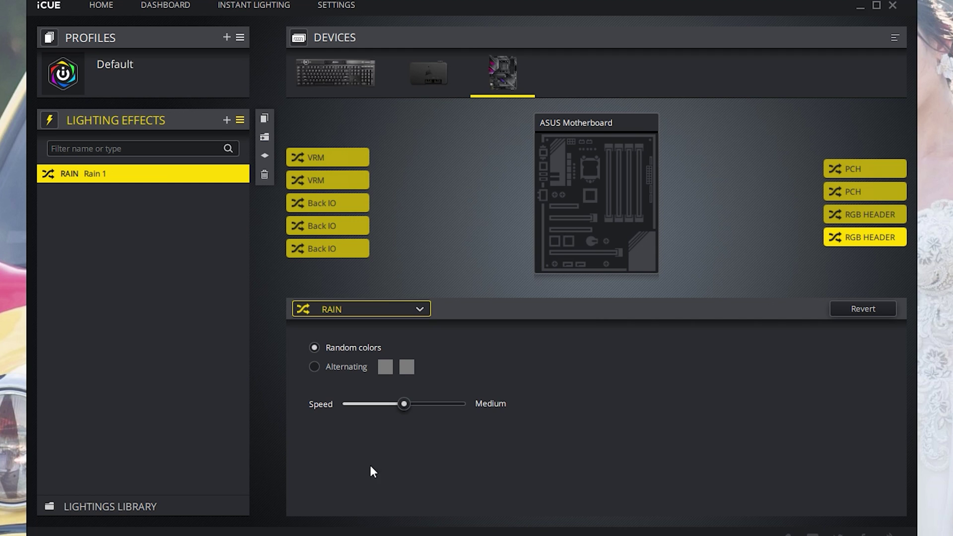
pyautogui.click(317, 366)
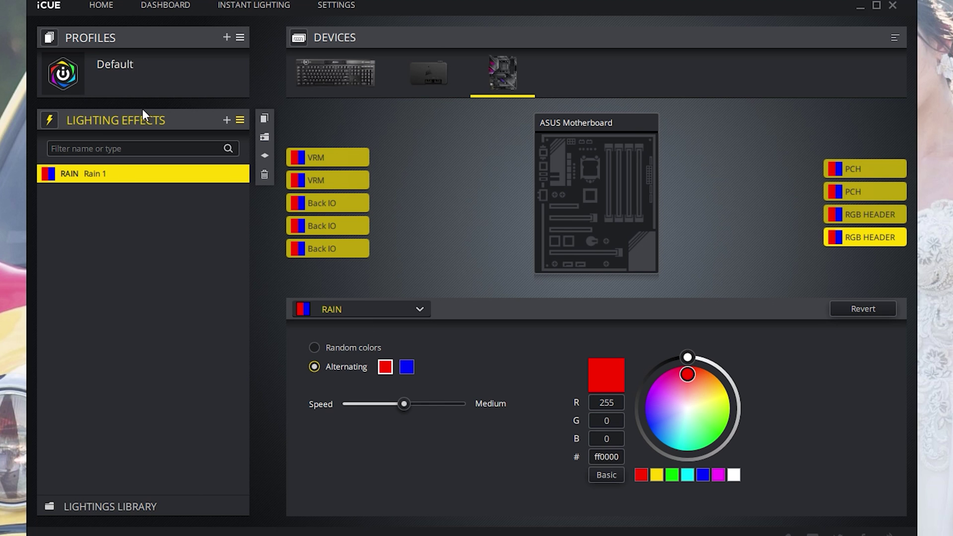
pyautogui.click(437, 77)
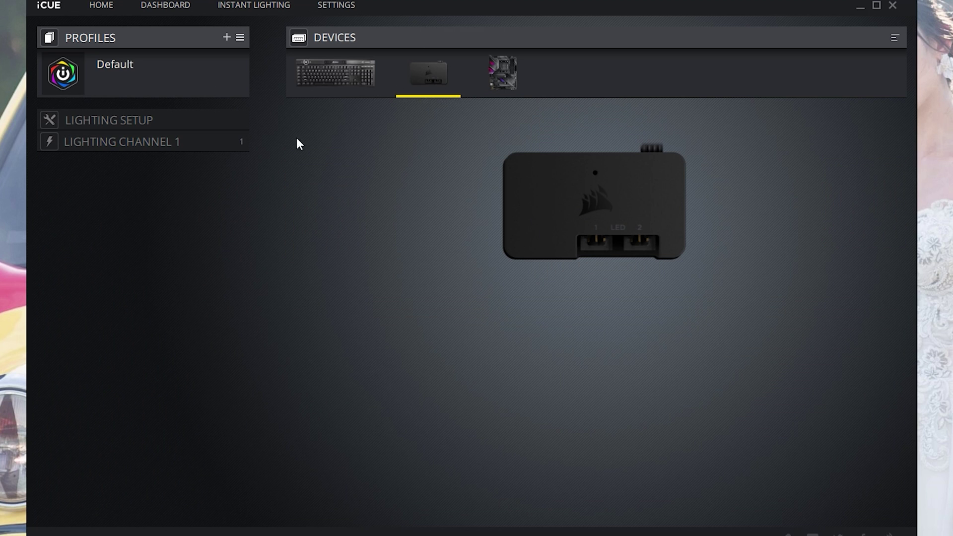
# Switch Lighting Channel 1 of the Lighting Node Pro fans from Color Shift to Rain.
pyautogui.click(163, 141)
pyautogui.click(347, 368)
pyautogui.click(386, 370)
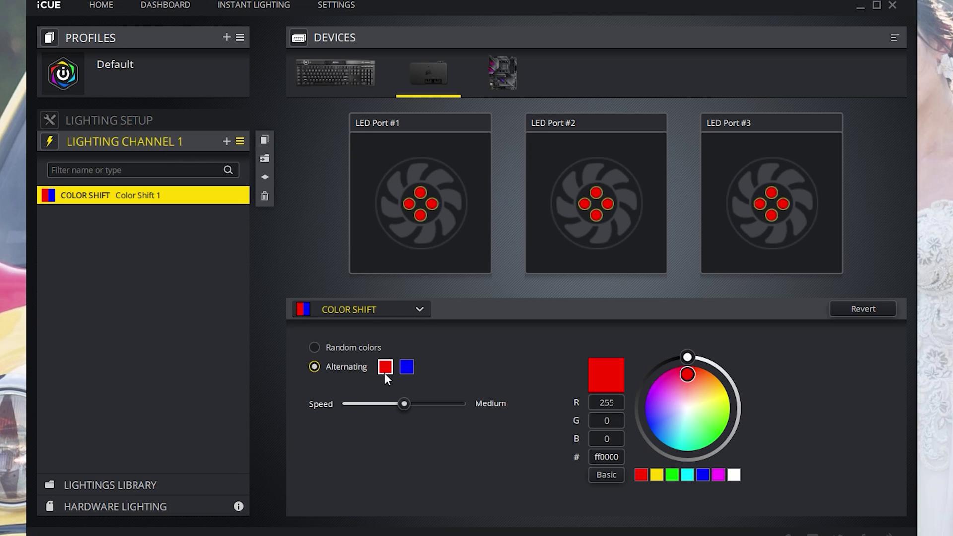
pyautogui.click(374, 306)
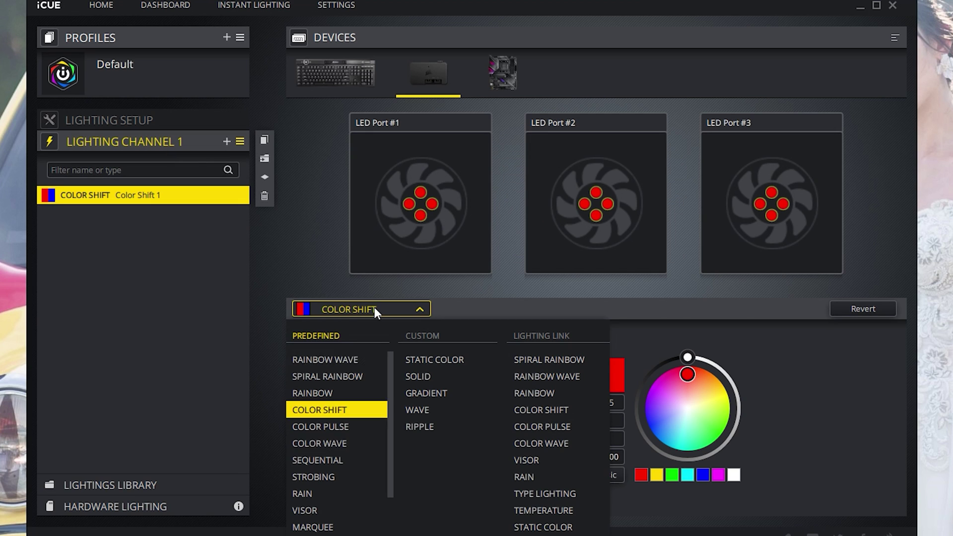
pyautogui.click(342, 492)
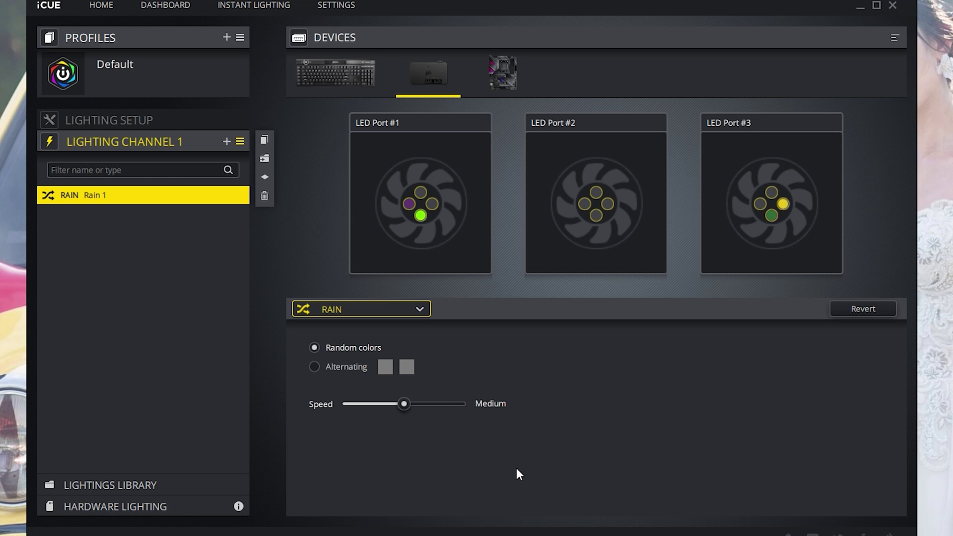